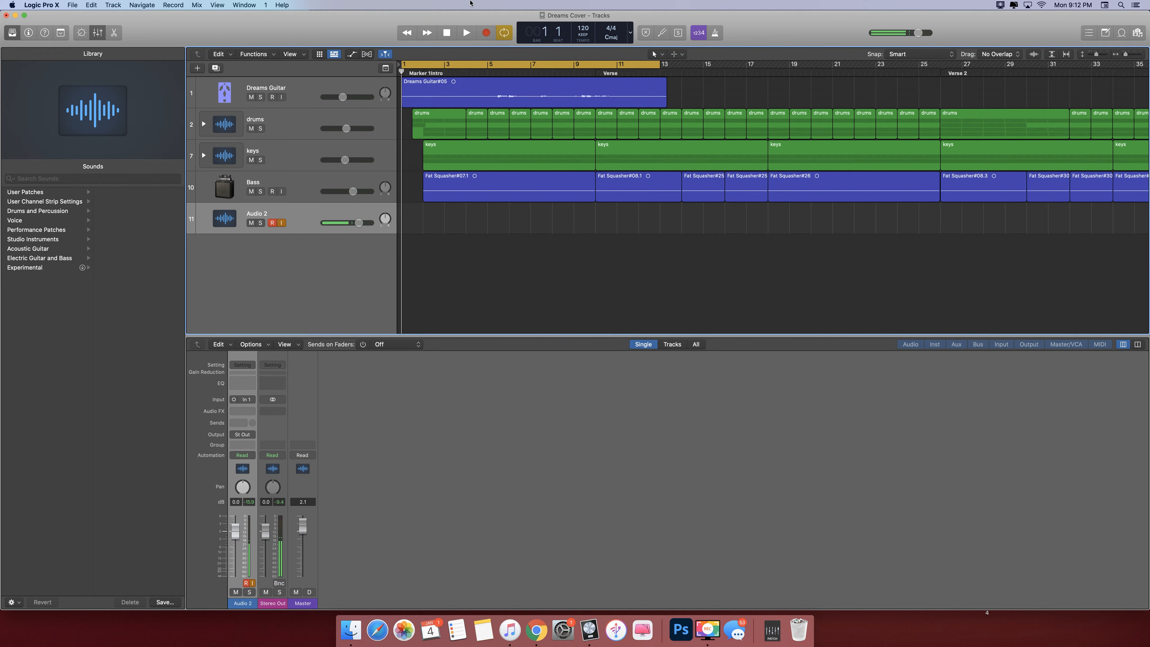
Lower the Dreams Guitar track's volume to about -17.2 dB during playback, stop the song and select that track
{"action": "key", "text": "space"}
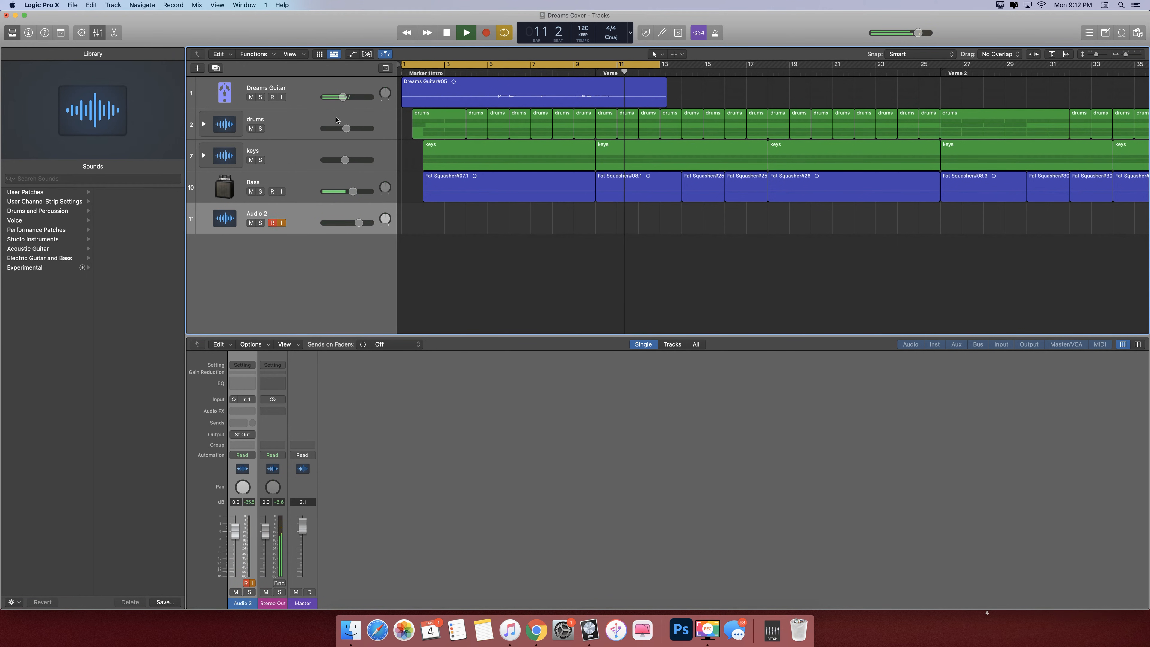
{"action": "left_click_drag", "start_coordinate": [342, 97], "coordinate": [334, 97]}
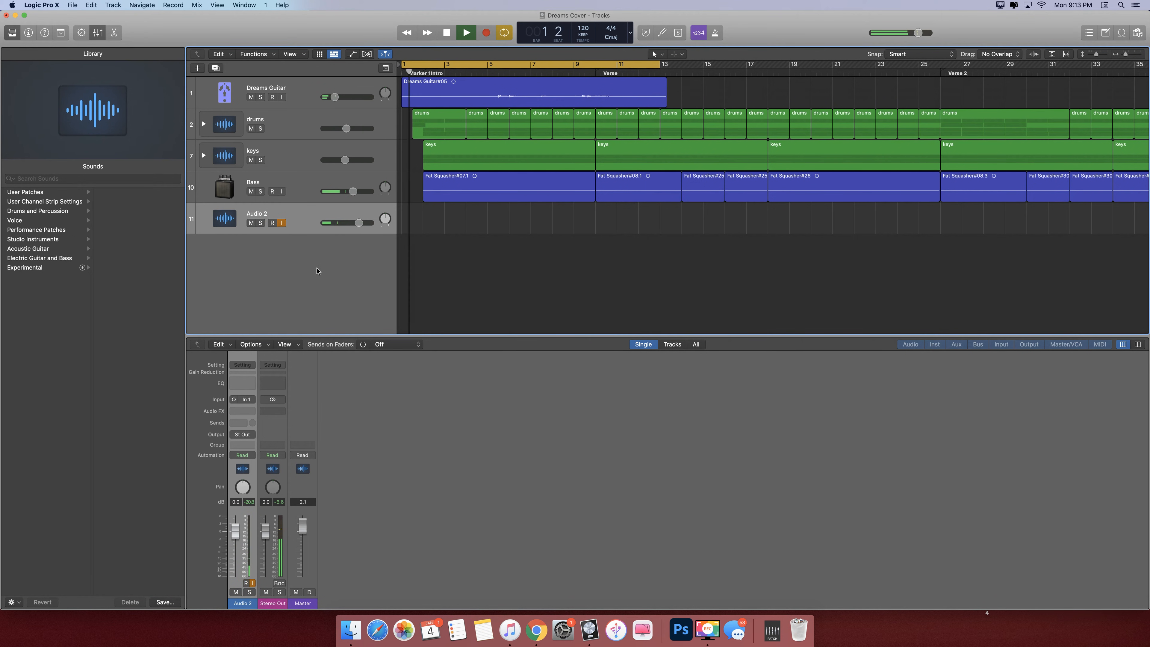
{"action": "key", "text": "space"}
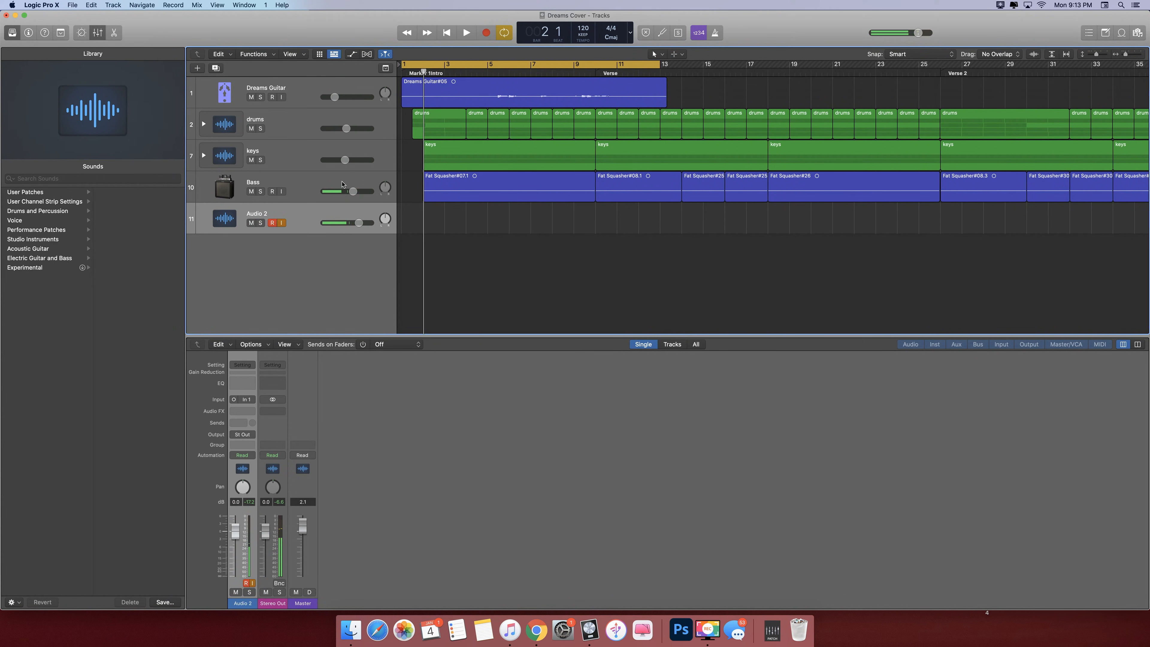
{"action": "left_click", "coordinate": [307, 95]}
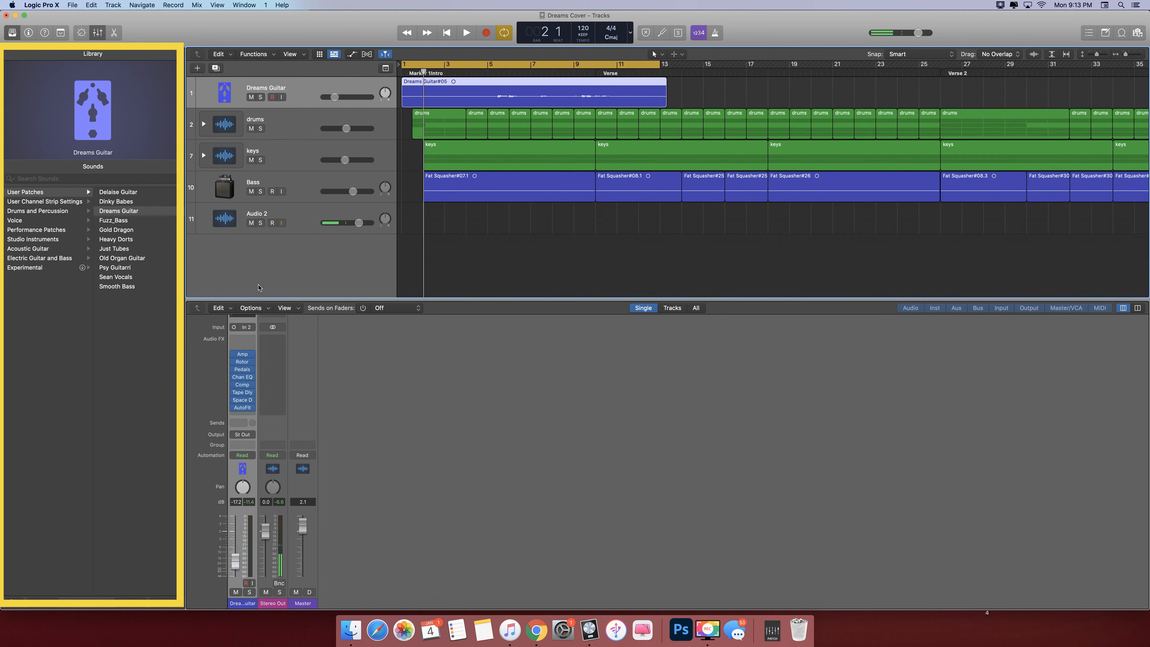
Switch to Finder, examine Dreams Guitar.patch in Downloads and the Audio Music Apps Patches > Audio folder, and return to Logic Pro
{"action": "left_click", "coordinate": [356, 636]}
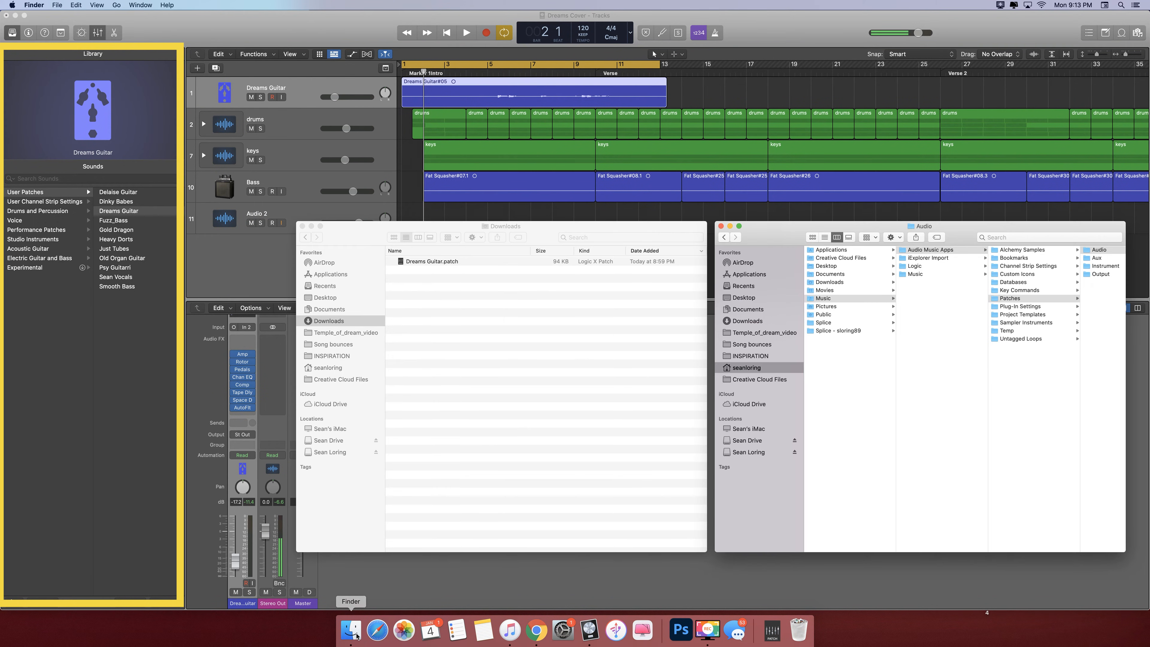
{"action": "left_click", "coordinate": [546, 229]}
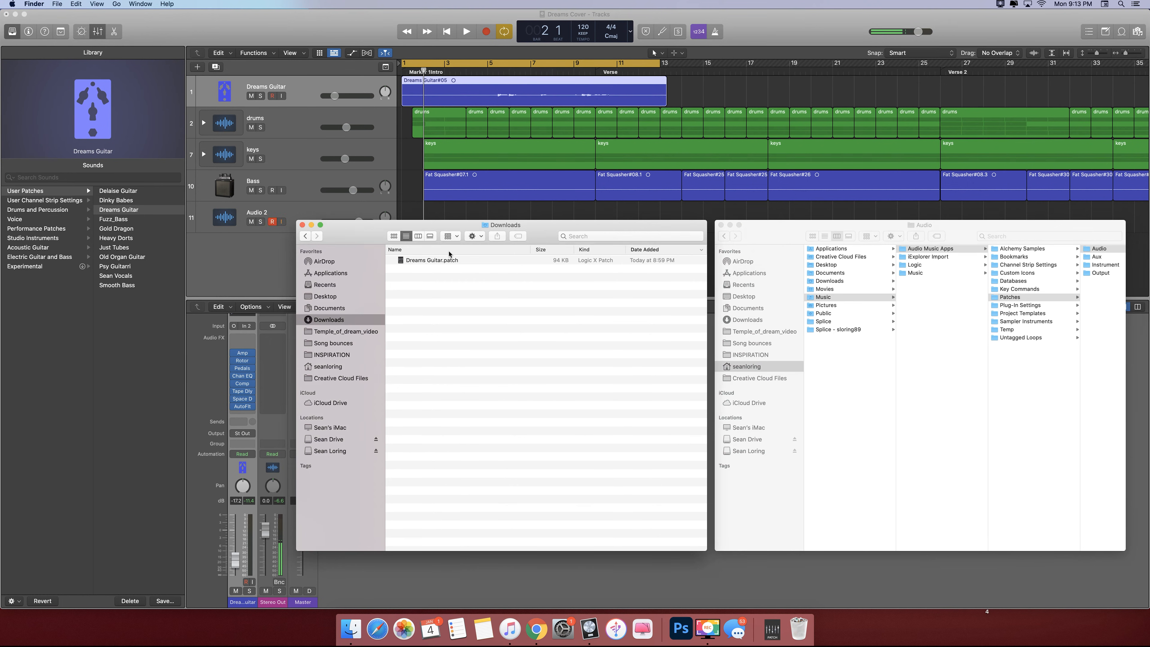
{"action": "left_click", "coordinate": [785, 238]}
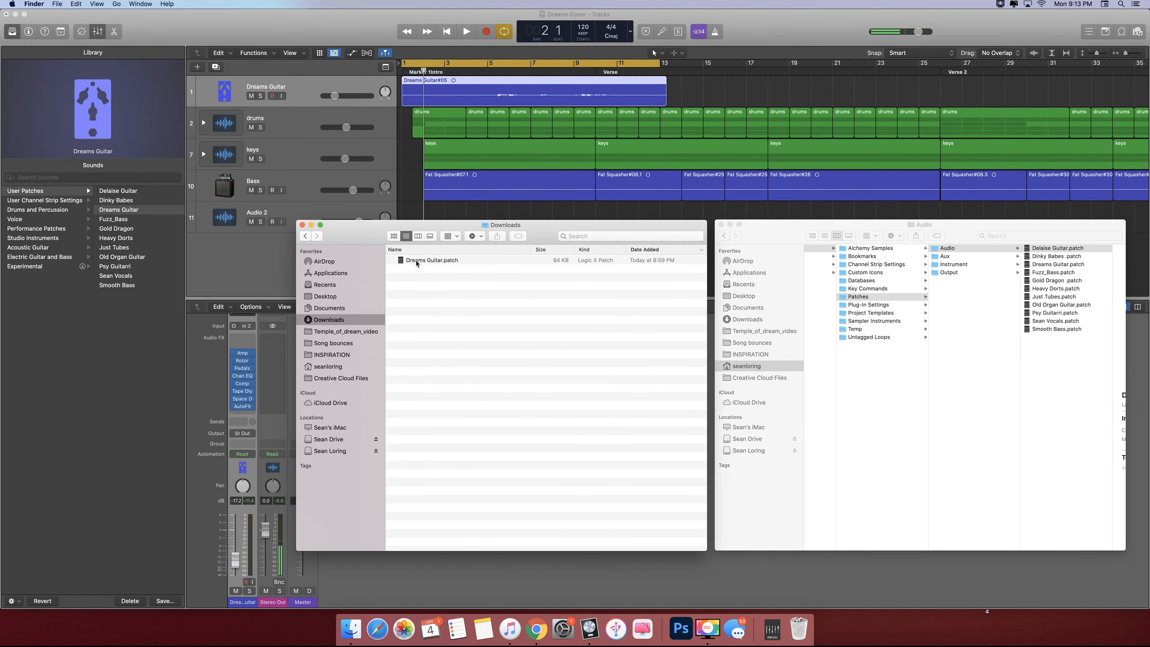
{"action": "left_click_drag", "start_coordinate": [416, 264], "coordinate": [591, 303]}
{"action": "left_click", "coordinate": [417, 176]}
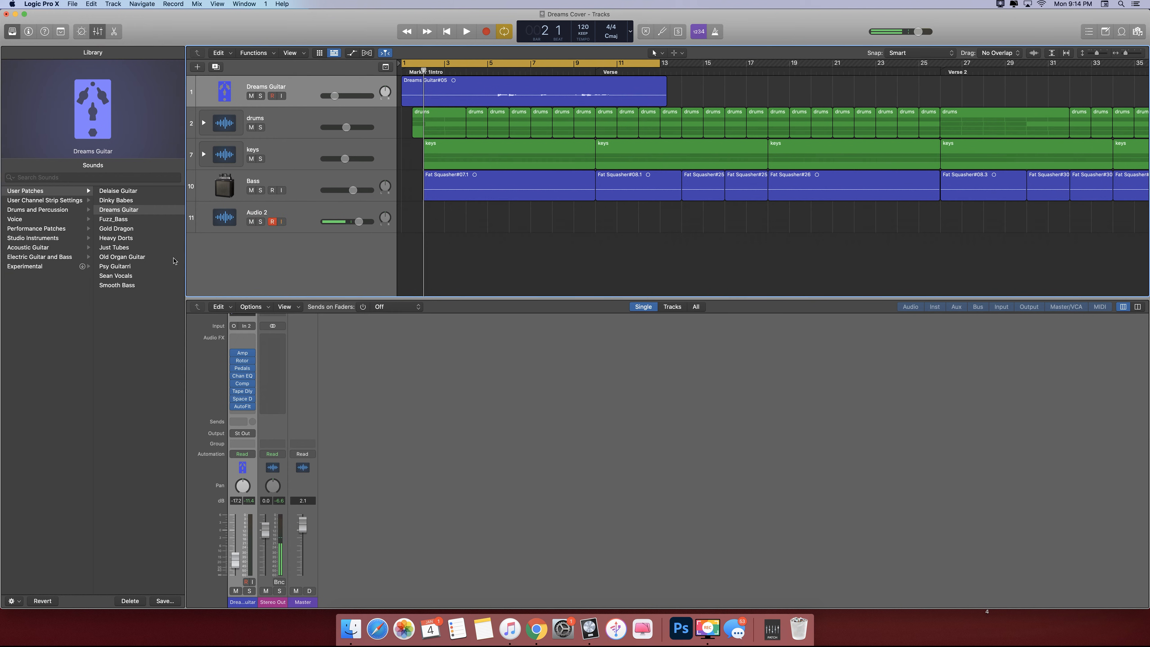
Play the song and examine the Amp Designer and Rotor Cabinet settings on the Dreams Guitar track
{"action": "key", "text": "space"}
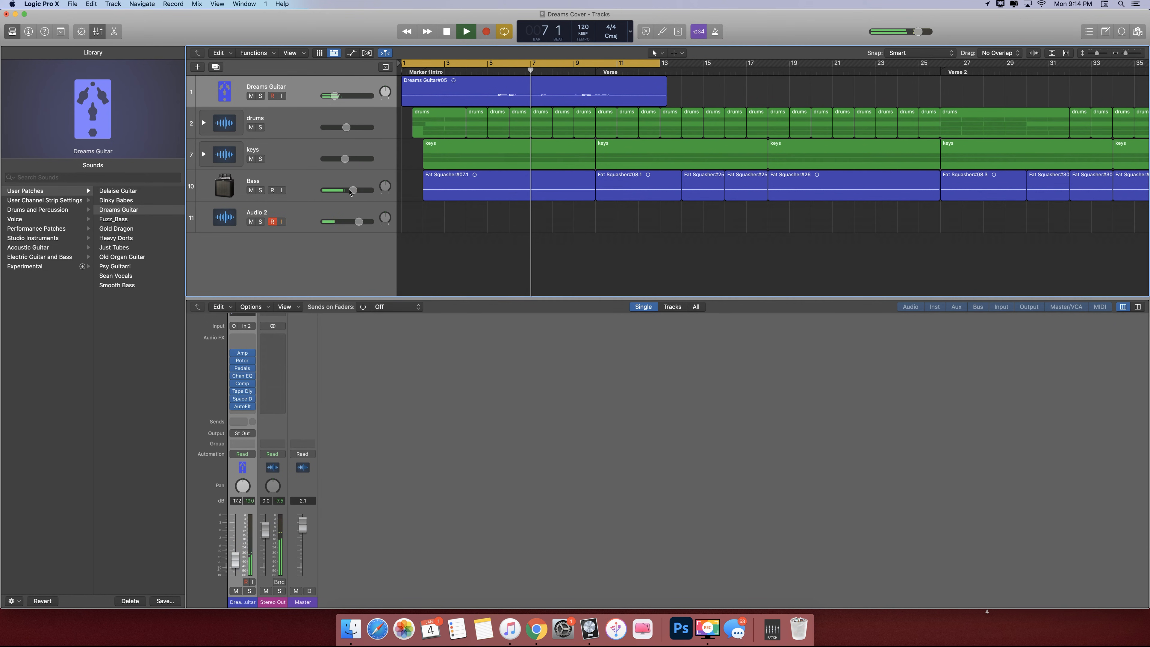
{"action": "left_click", "coordinate": [243, 355]}
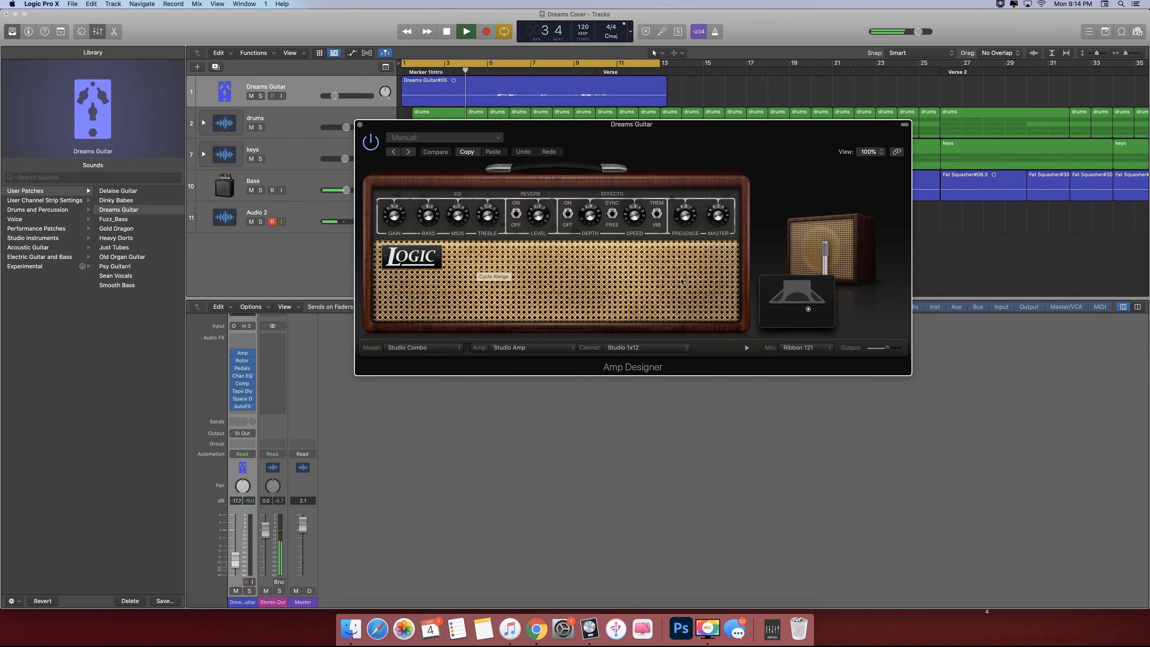
{"action": "left_click", "coordinate": [360, 124]}
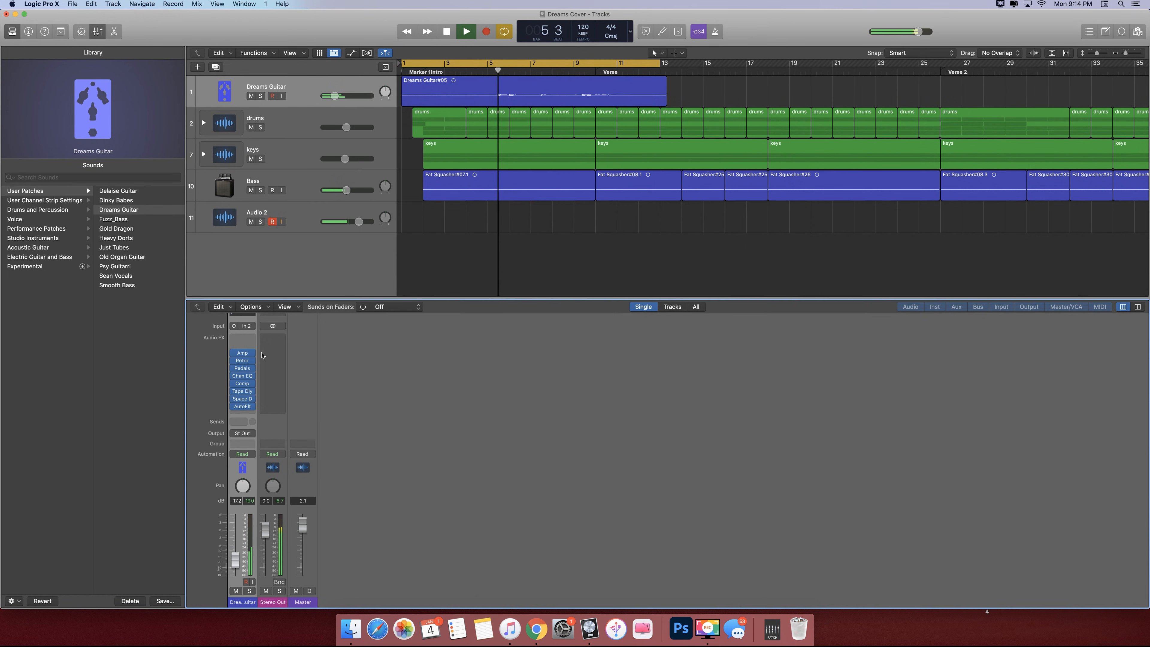
{"action": "left_click", "coordinate": [243, 362]}
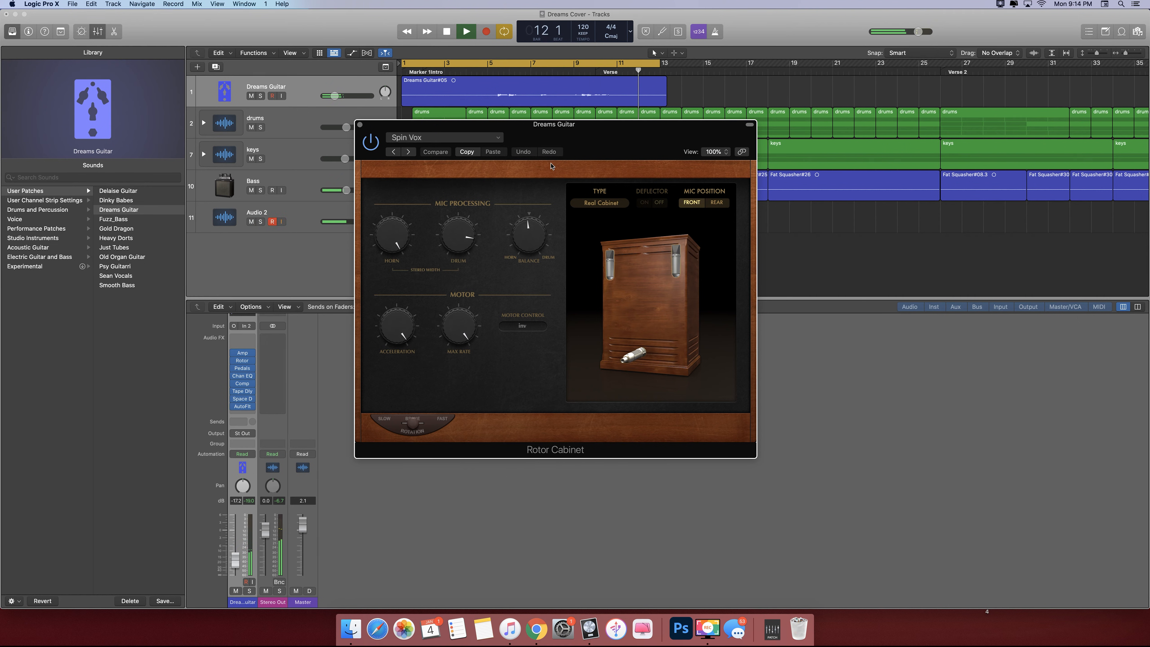
Set the fourth Channel EQ band on the Dreams Guitar track to 560 Hz and +2.8 dB and close the EQ
{"action": "left_click", "coordinate": [244, 377]}
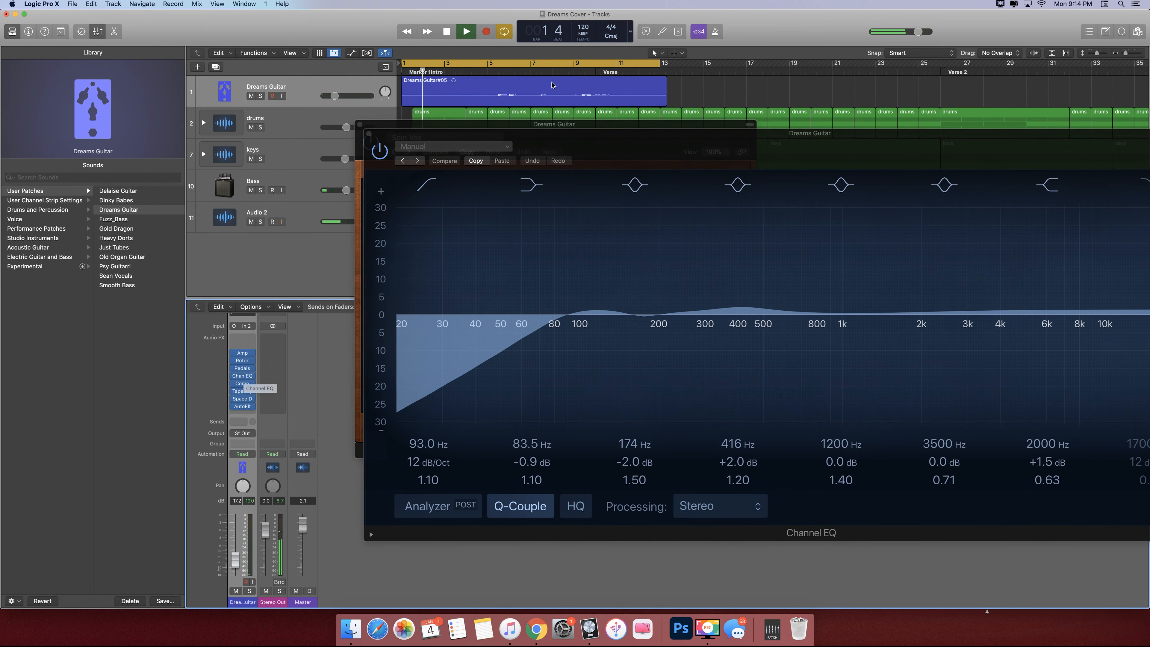
{"action": "left_click_drag", "start_coordinate": [587, 147], "coordinate": [476, 127]}
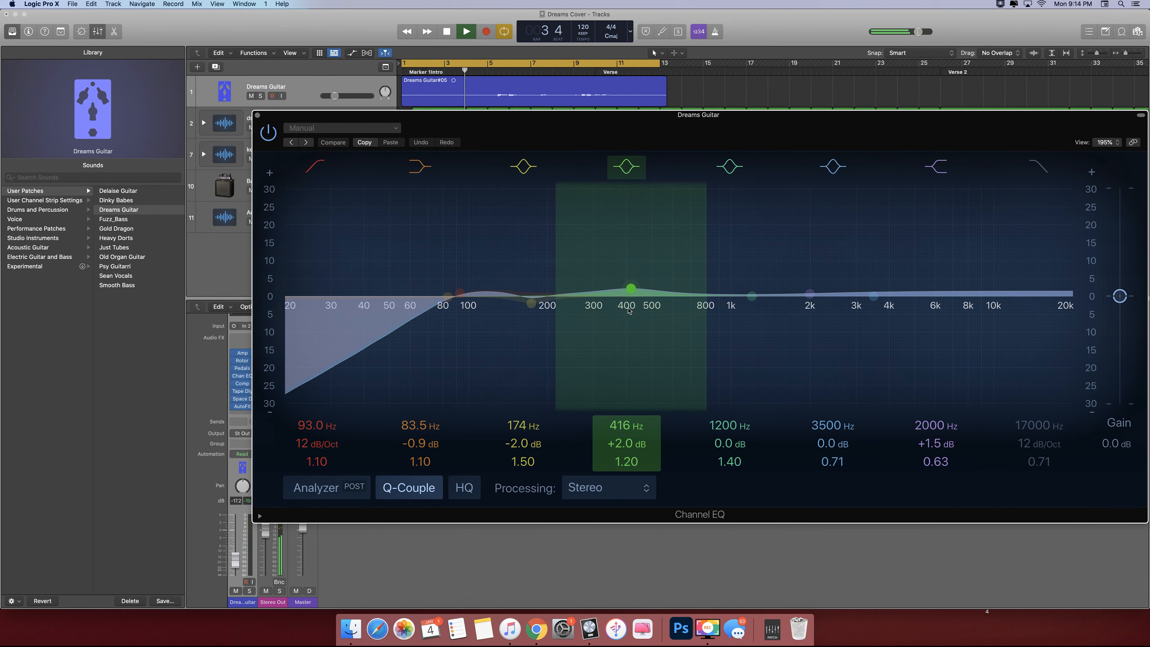
{"action": "mouse_move", "coordinate": [630, 295]}
{"action": "left_mouse_down"}
{"action": "mouse_move", "coordinate": [659, 290]}
{"action": "mouse_move", "coordinate": [648, 282]}
{"action": "left_mouse_up"}
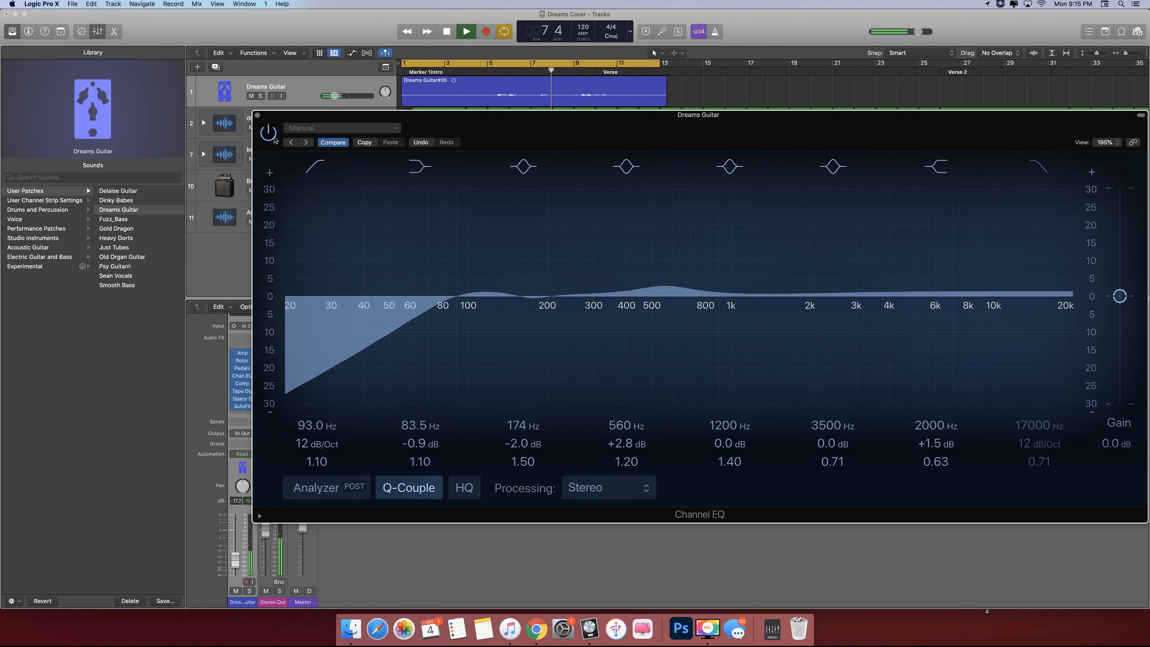
{"action": "left_click", "coordinate": [257, 116]}
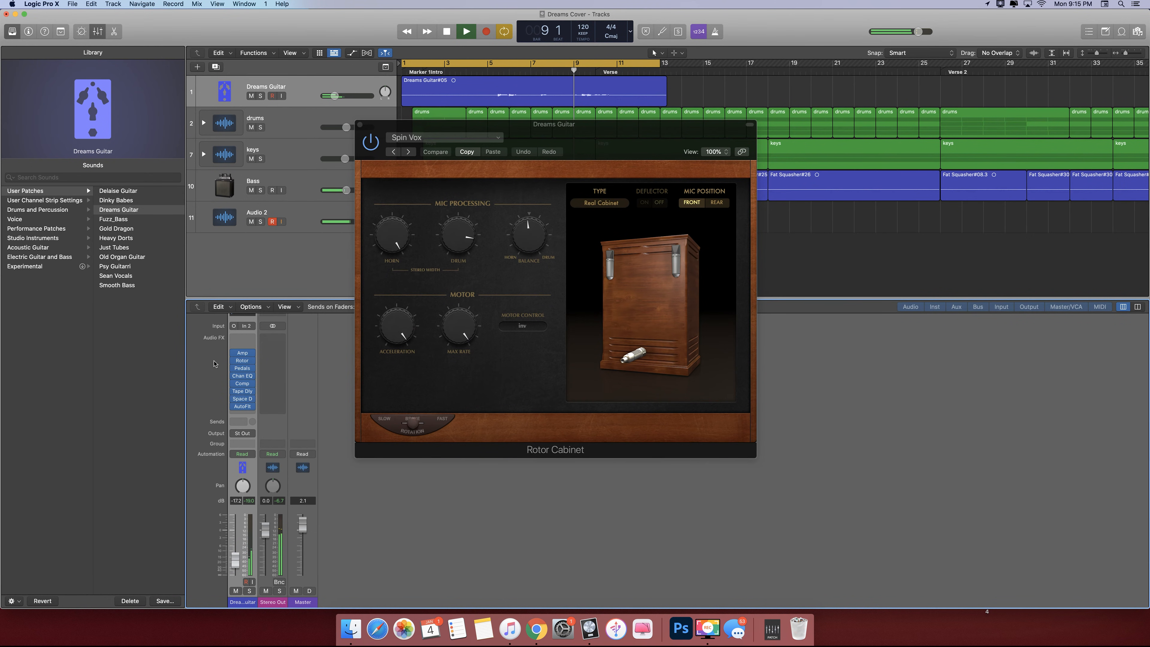
Examine the Compressor's attack, release and ratio settings on the Dreams Guitar track, and close the Compressor and Rotor Cabinet windows
{"action": "left_click", "coordinate": [244, 385]}
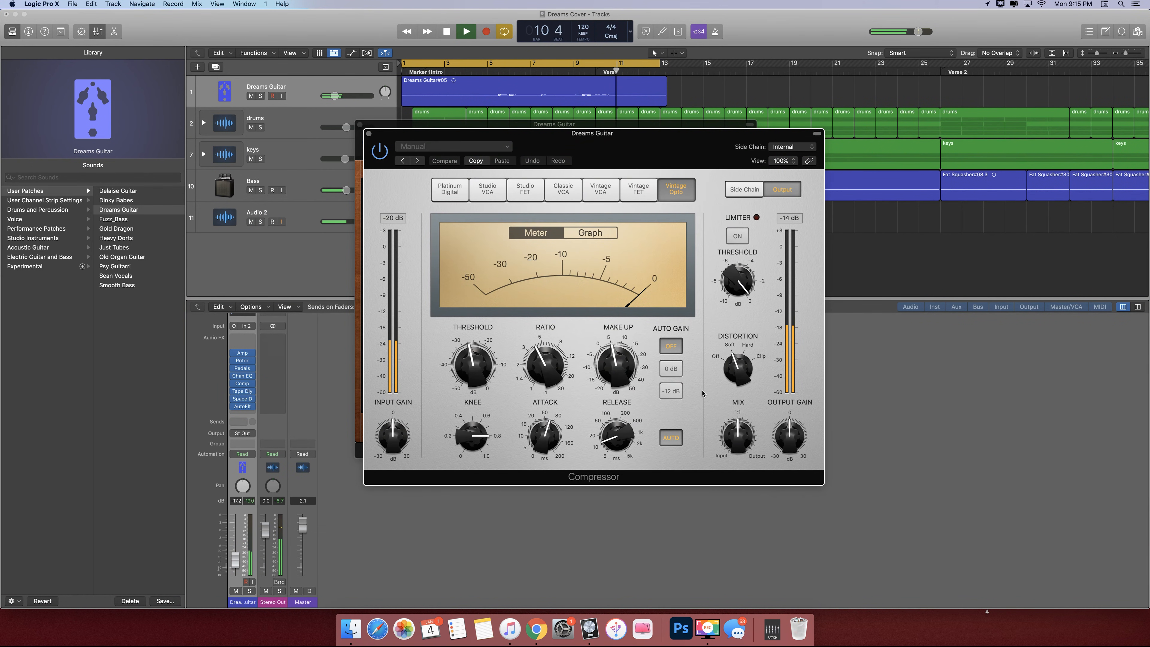
{"action": "mouse_move", "coordinate": [546, 452]}
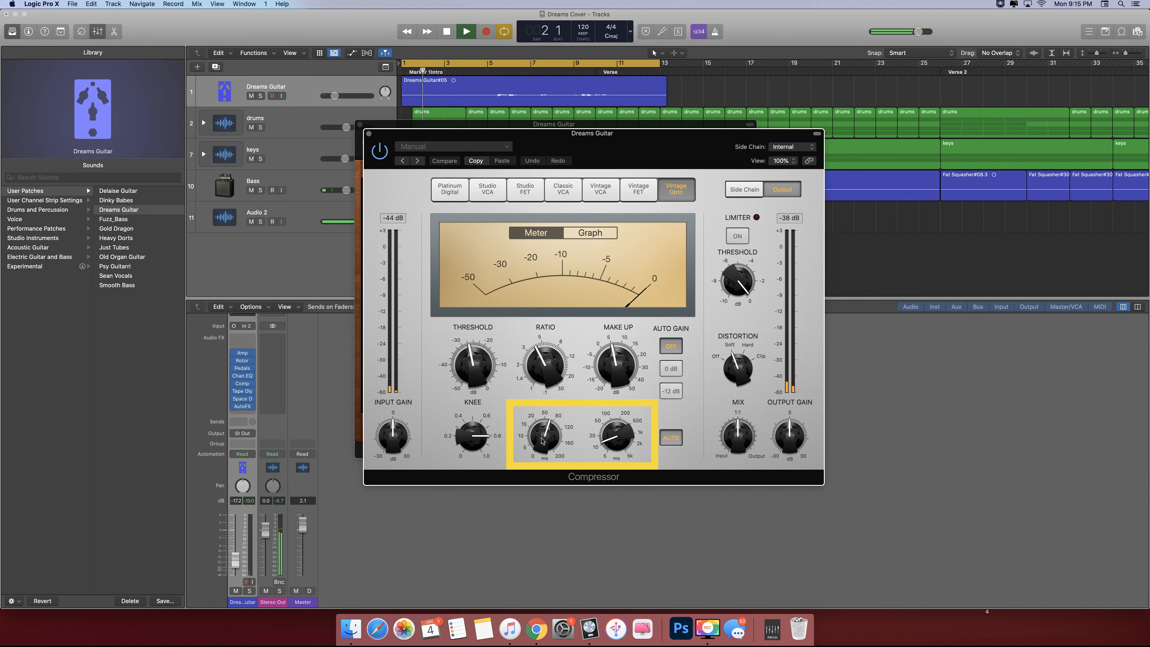
{"action": "mouse_move", "coordinate": [622, 447]}
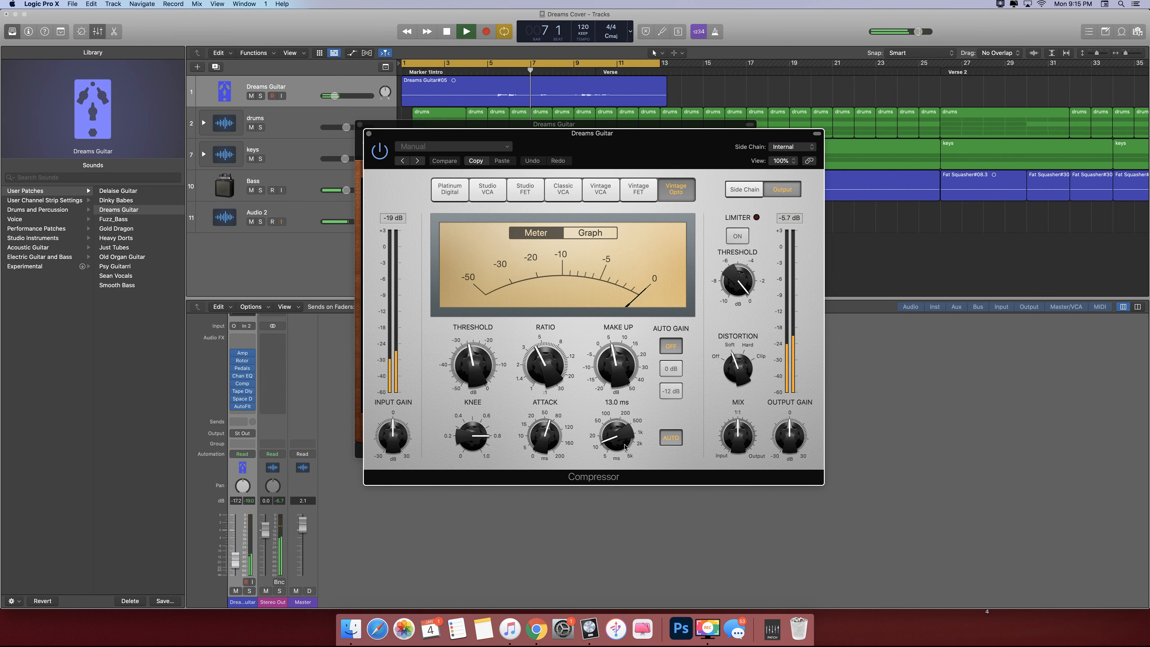
{"action": "mouse_move", "coordinate": [553, 366]}
{"action": "left_click", "coordinate": [369, 134]}
{"action": "left_click", "coordinate": [359, 124]}
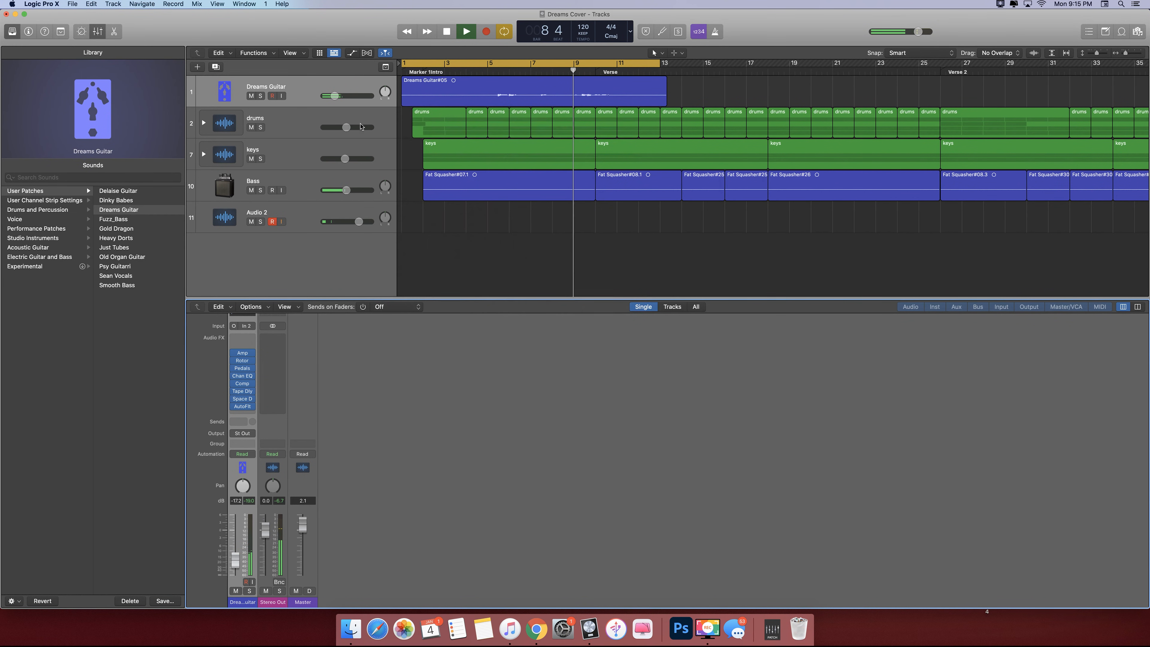
Examine the Tape Delay and Space Designer settings on the Dreams Guitar track with both windows side by side
{"action": "left_click", "coordinate": [242, 394]}
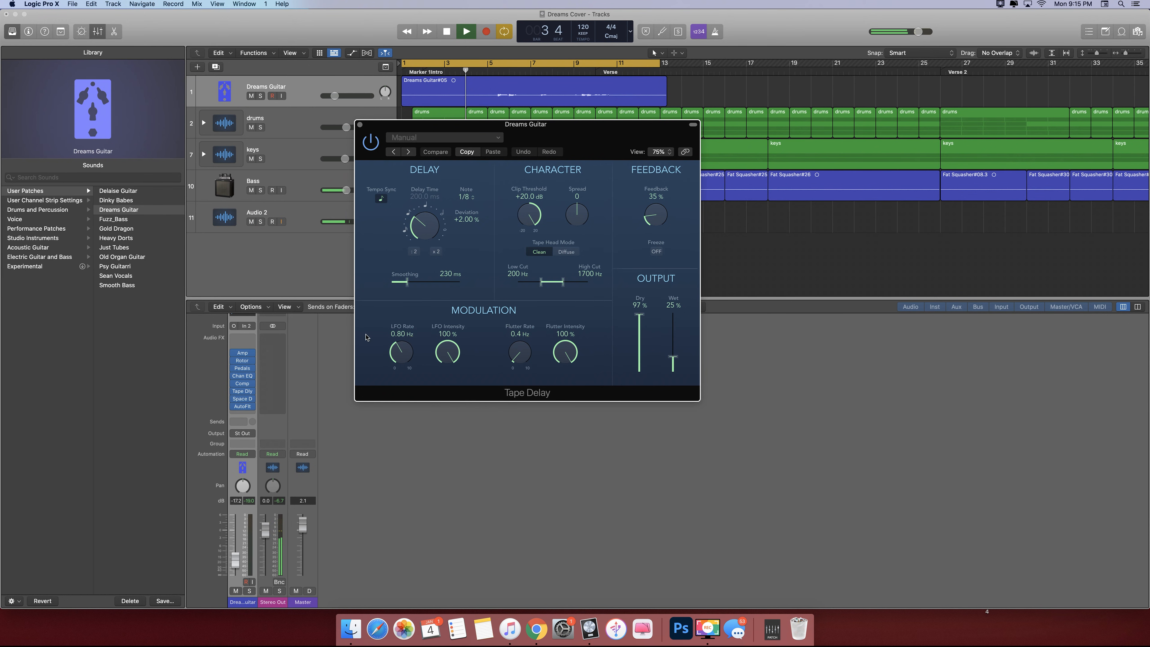
{"action": "left_click", "coordinate": [243, 400]}
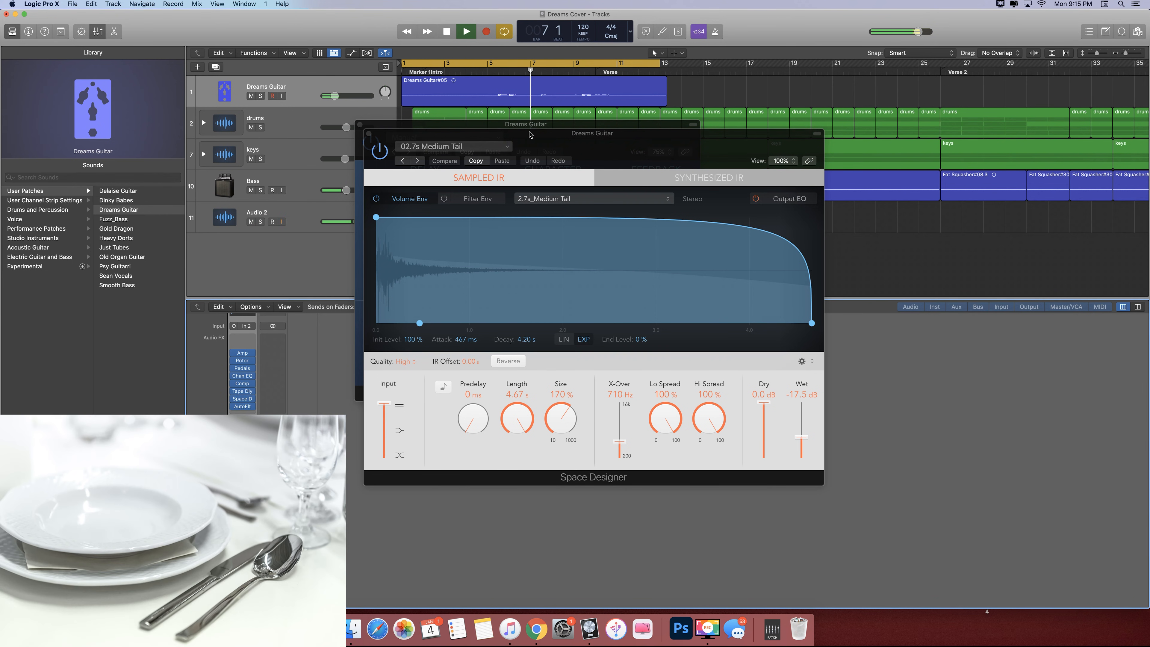
{"action": "left_click_drag", "start_coordinate": [531, 135], "coordinate": [720, 155]}
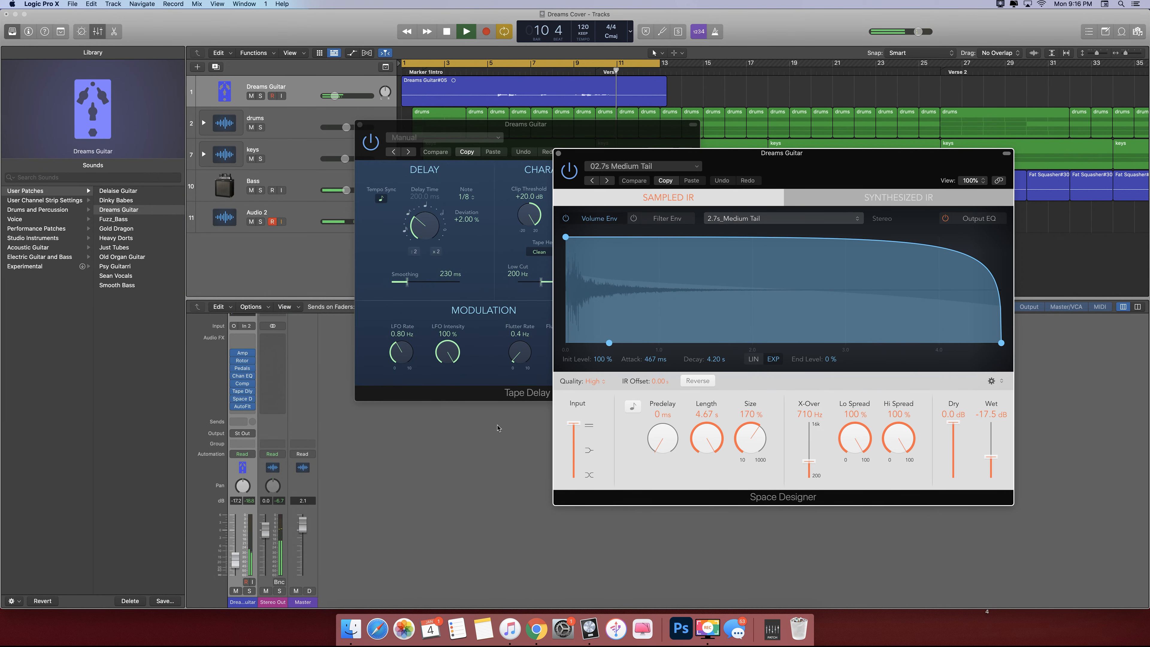
Examine the AutoFilter's filter and envelope settings on the Dreams Guitar track and close its window
{"action": "left_click", "coordinate": [243, 407]}
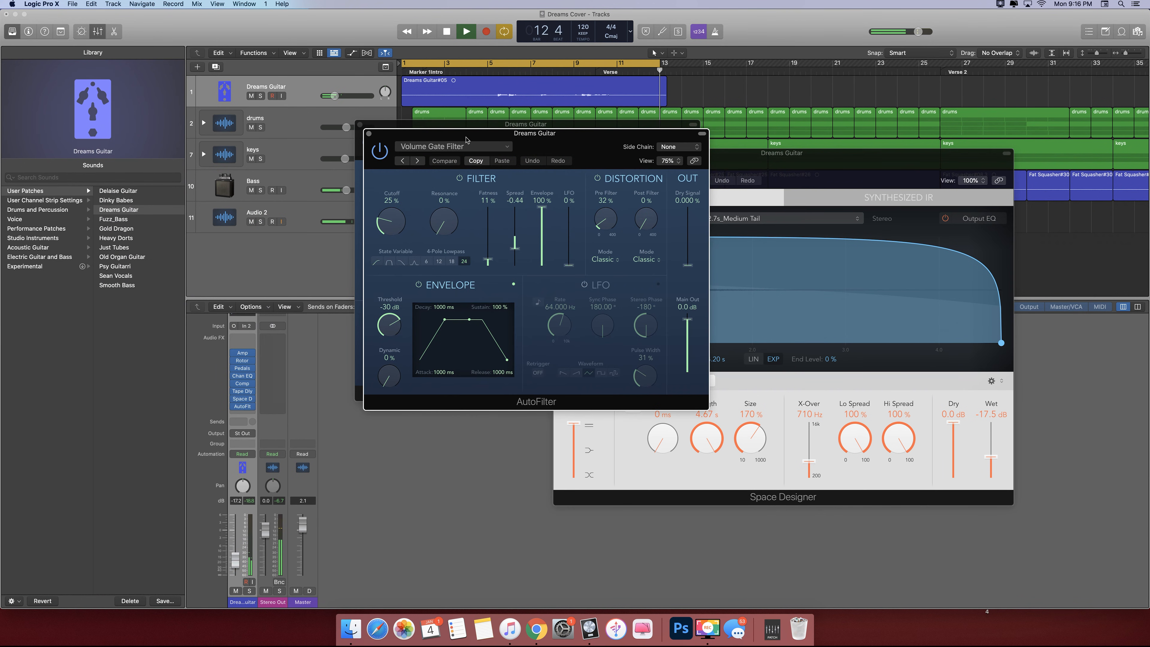
{"action": "left_click_drag", "start_coordinate": [474, 137], "coordinate": [601, 226]}
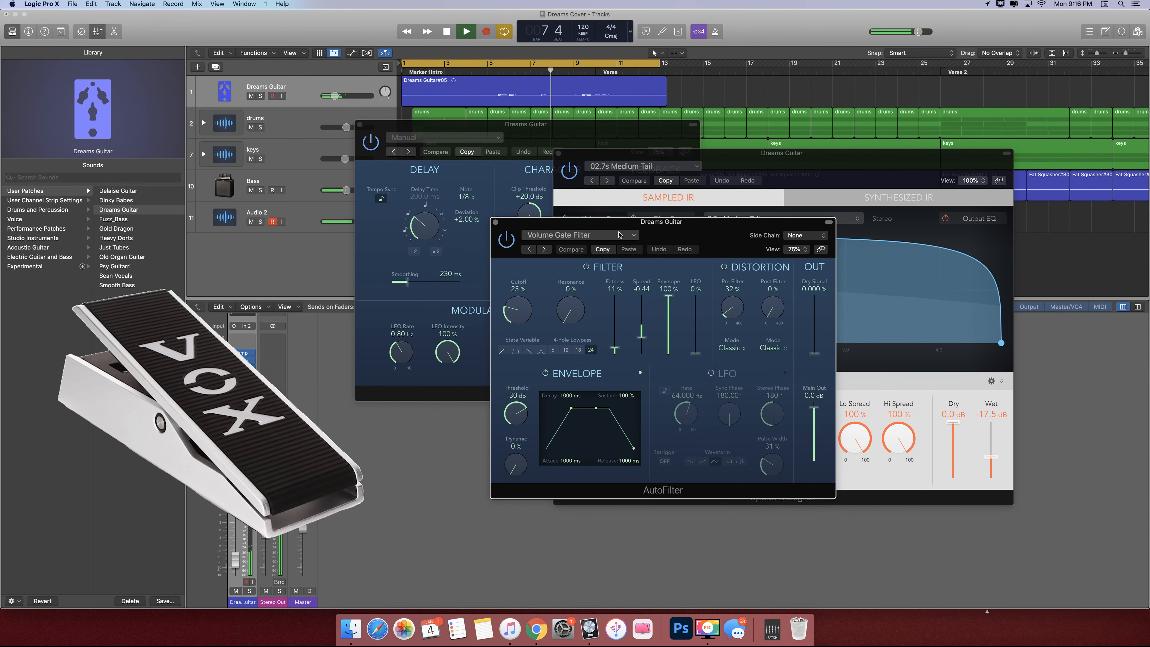
{"action": "left_click_drag", "start_coordinate": [613, 225], "coordinate": [531, 231]}
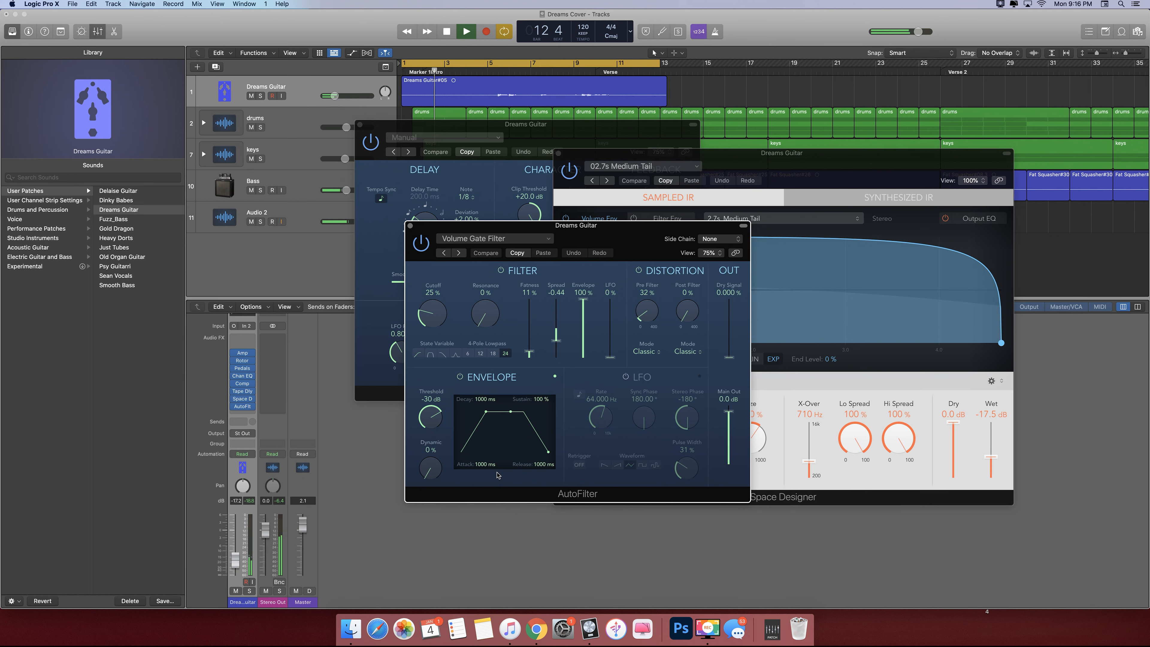
{"action": "left_click", "coordinate": [487, 412]}
{"action": "left_click", "coordinate": [242, 406]}
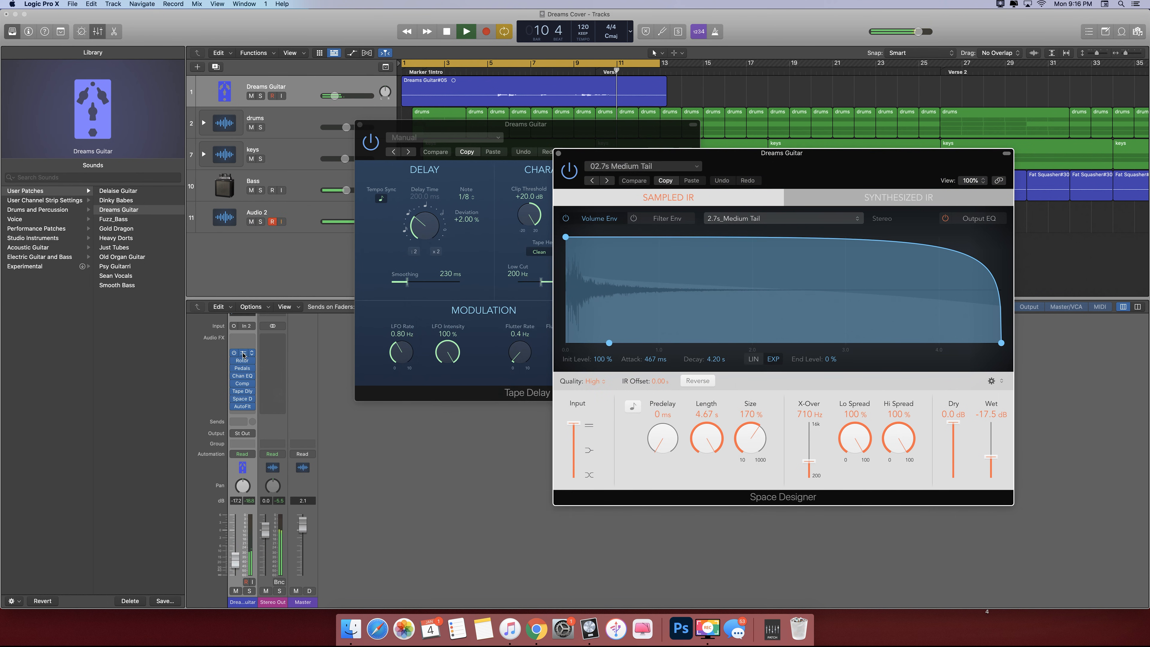
Reopen the Amp Designer on the Dreams Guitar track to review its controls, and close all open effect windows
{"action": "left_click", "coordinate": [242, 353]}
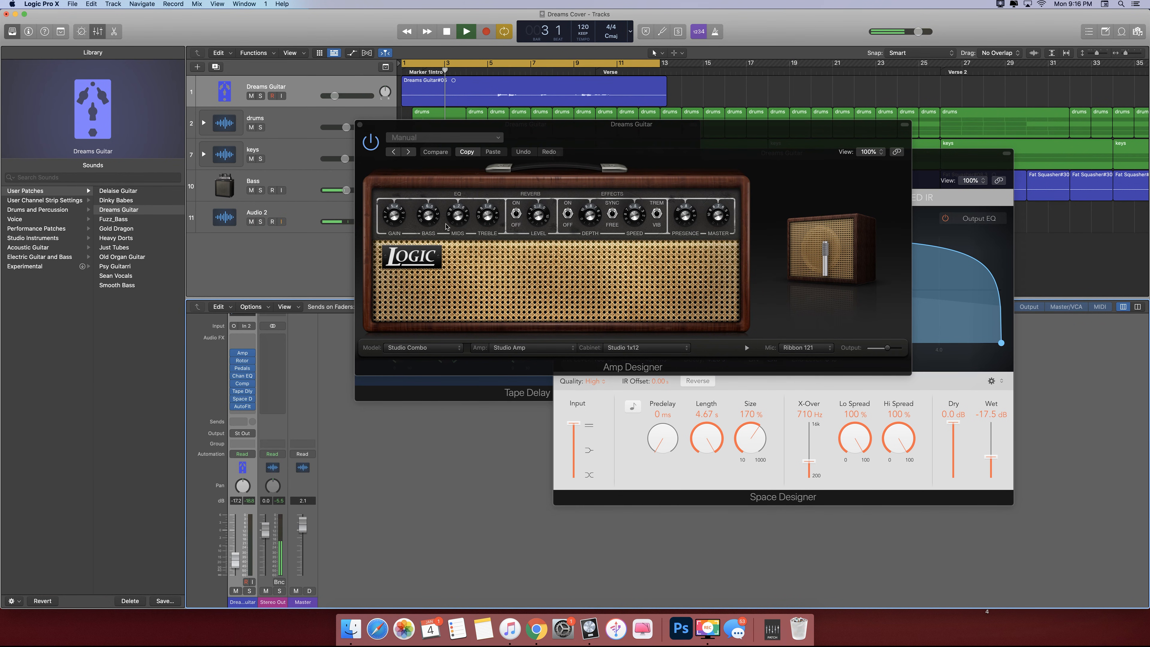
{"action": "left_click", "coordinate": [360, 125]}
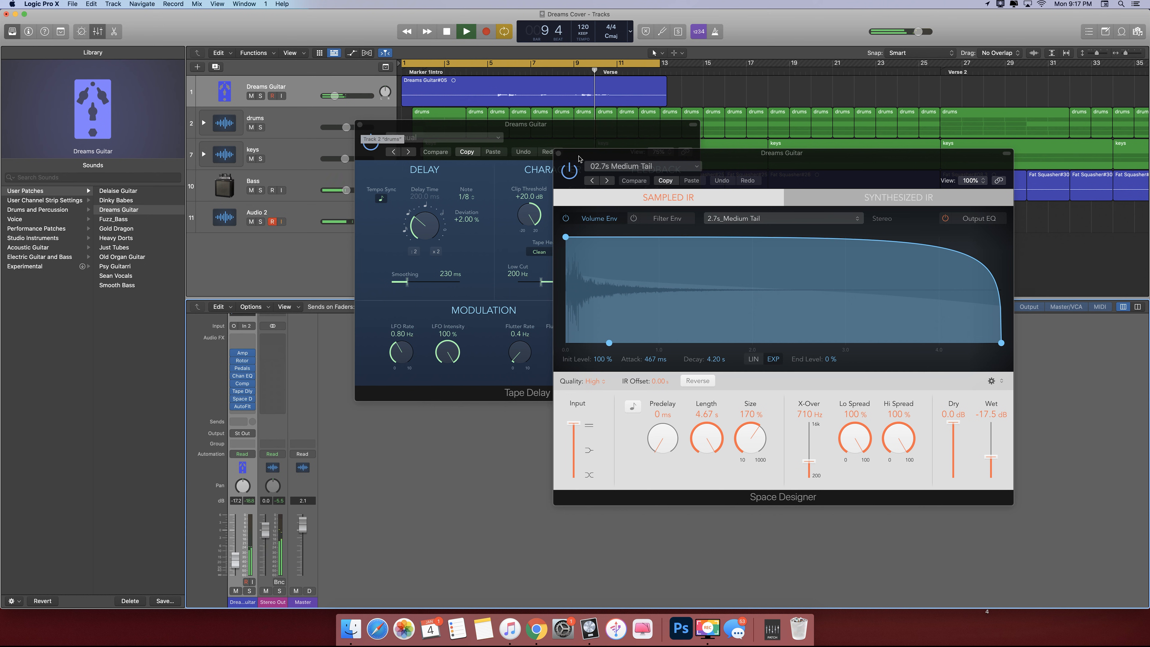
{"action": "left_click", "coordinate": [558, 153]}
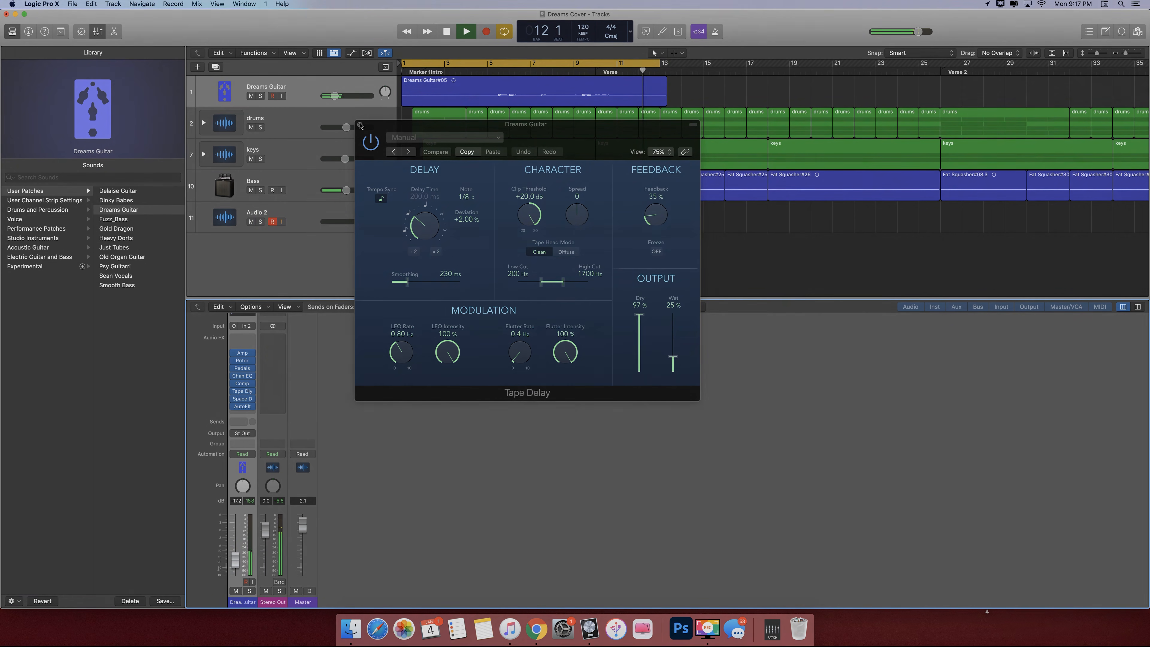
{"action": "left_click", "coordinate": [361, 125]}
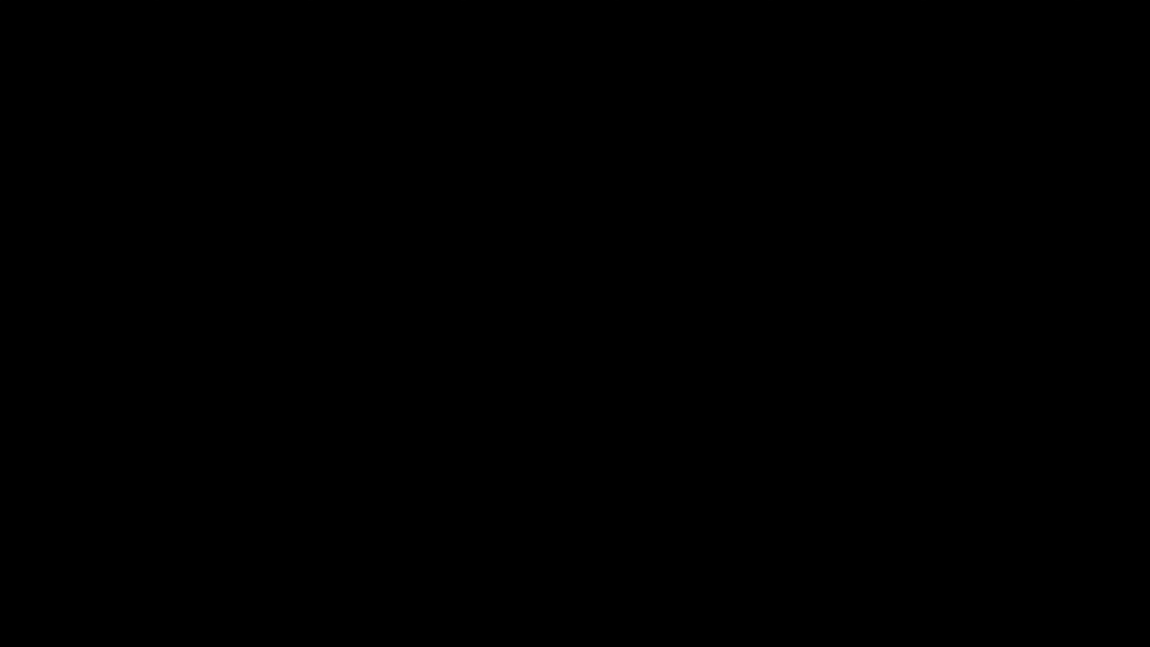